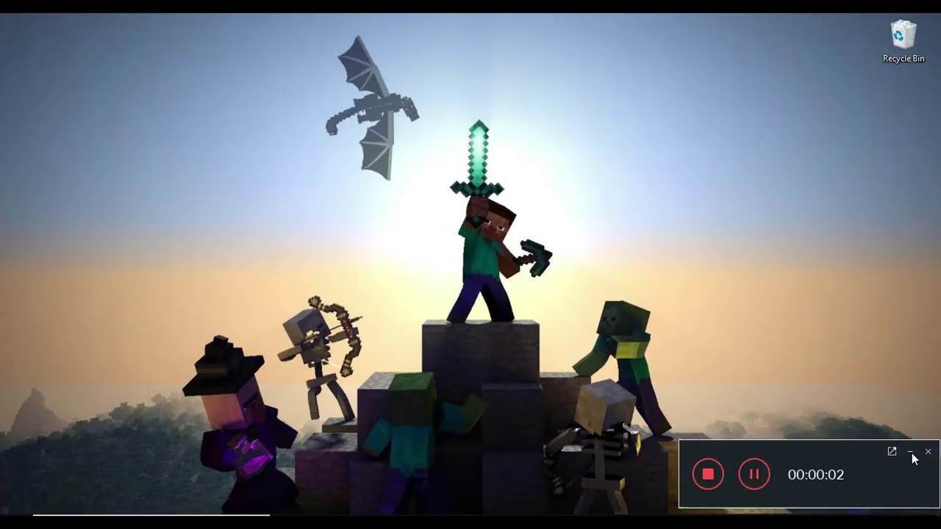
Step: Show the downloadable files of the Immersive Portals mod on its CurseForge page
{"action": "left_click", "coordinate": [911, 452]}
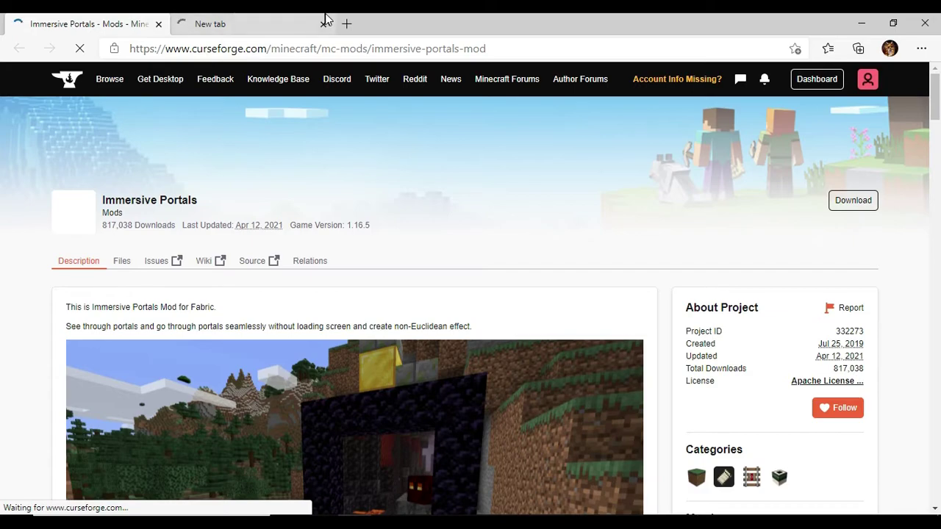
{"action": "left_click", "coordinate": [120, 261]}
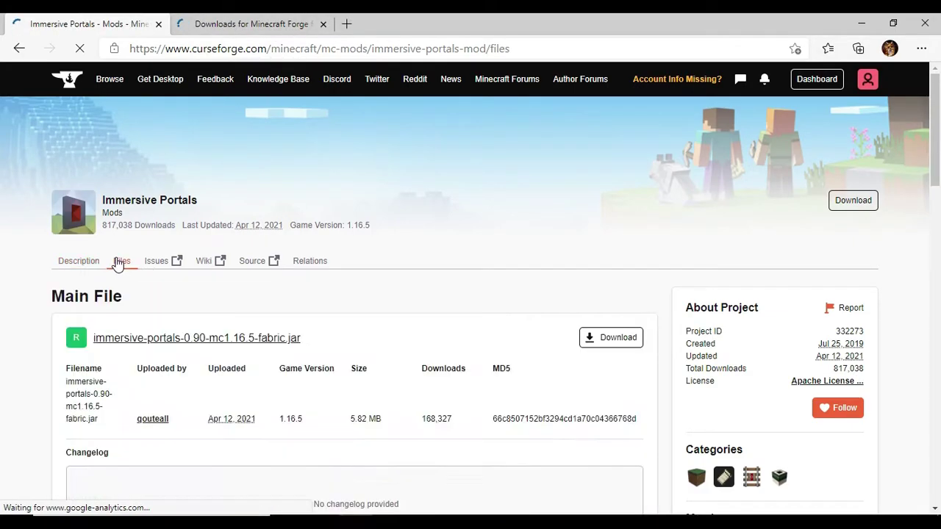
{"action": "scroll", "coordinate": [619, 221], "scroll_direction": "down", "scroll_amount": 2}
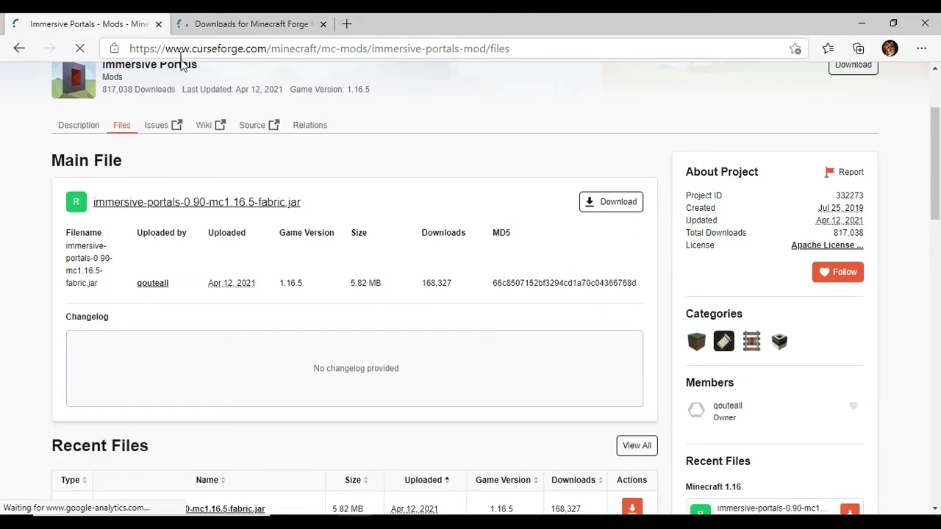
Step: Download the latest Forge 1.16.5 installer from the Minecraft Forge site, skipping the advertisement and keeping the blocked jar file
{"action": "left_click", "coordinate": [213, 24]}
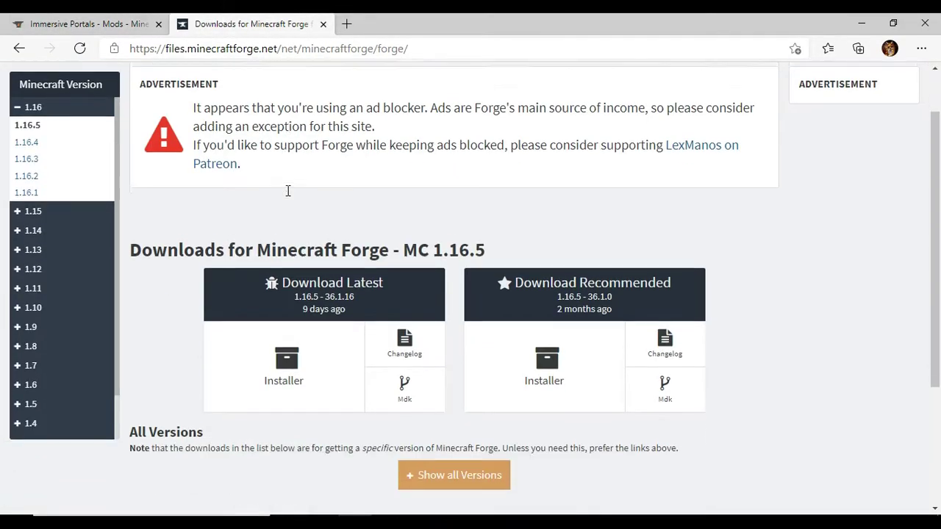
{"action": "scroll", "coordinate": [293, 221], "scroll_direction": "down", "scroll_amount": 1}
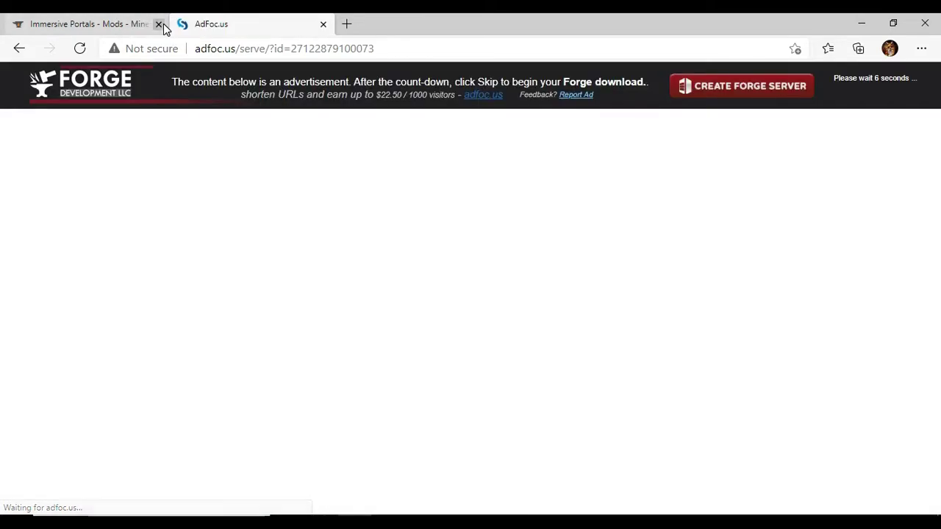
{"action": "left_click", "coordinate": [159, 24]}
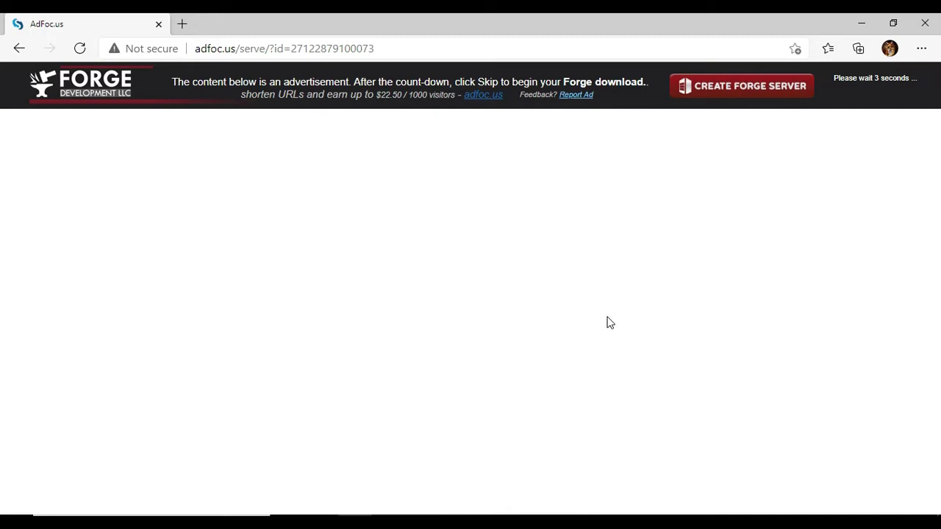
{"action": "left_click", "coordinate": [891, 86]}
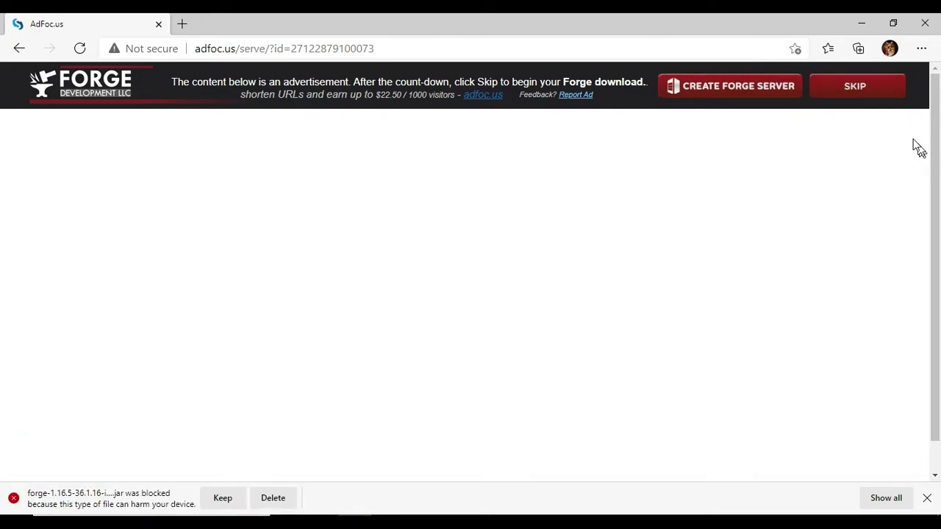
{"action": "left_click", "coordinate": [222, 499]}
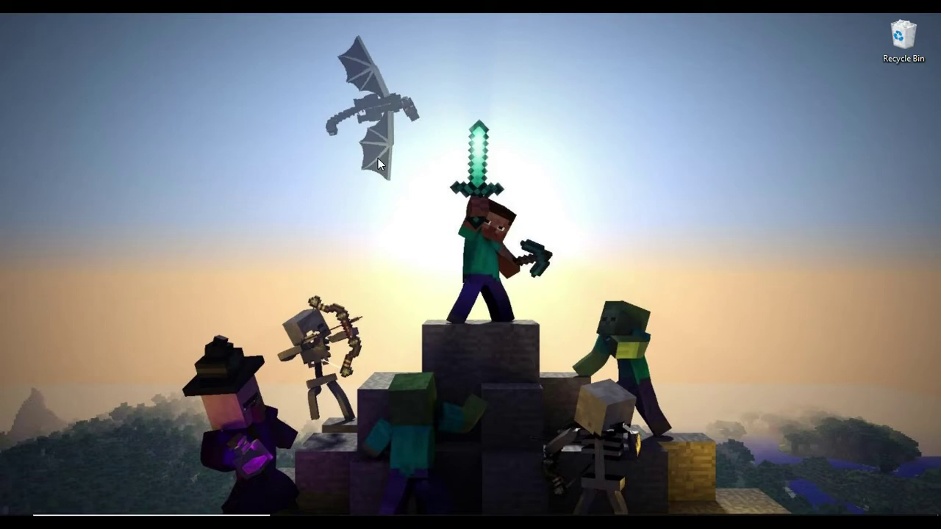
Step: Place the Forge installer and Immersive Portals jar files from the Downloads folder on the desktop, and close File Explorer
{"action": "key", "text": "super+e"}
{"action": "left_click", "coordinate": [494, 214]}
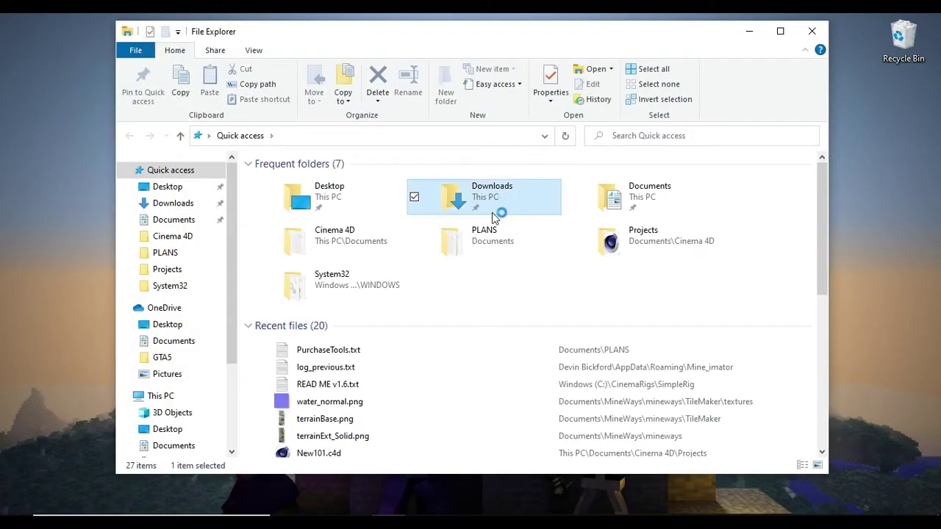
{"action": "double_click", "coordinate": [495, 213]}
{"action": "left_click_drag", "start_coordinate": [466, 311], "coordinate": [17, 51]}
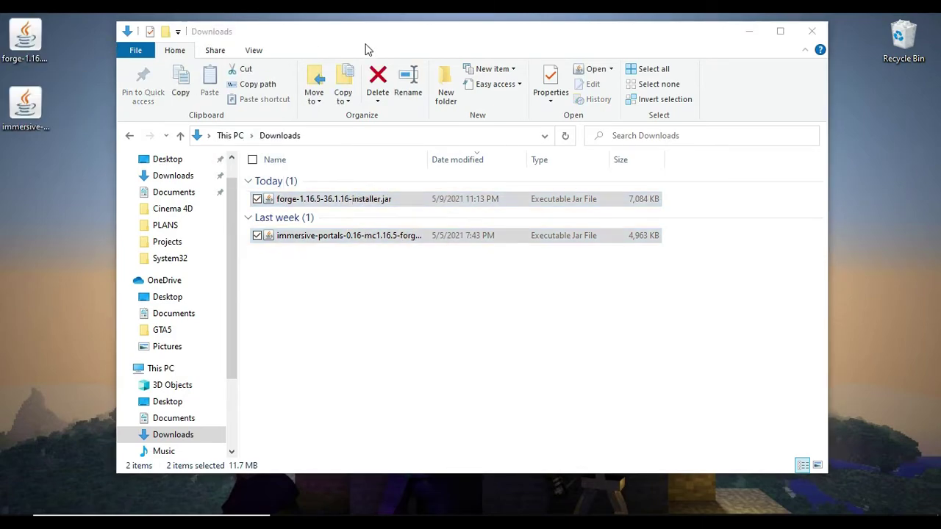
{"action": "left_click", "coordinate": [812, 32]}
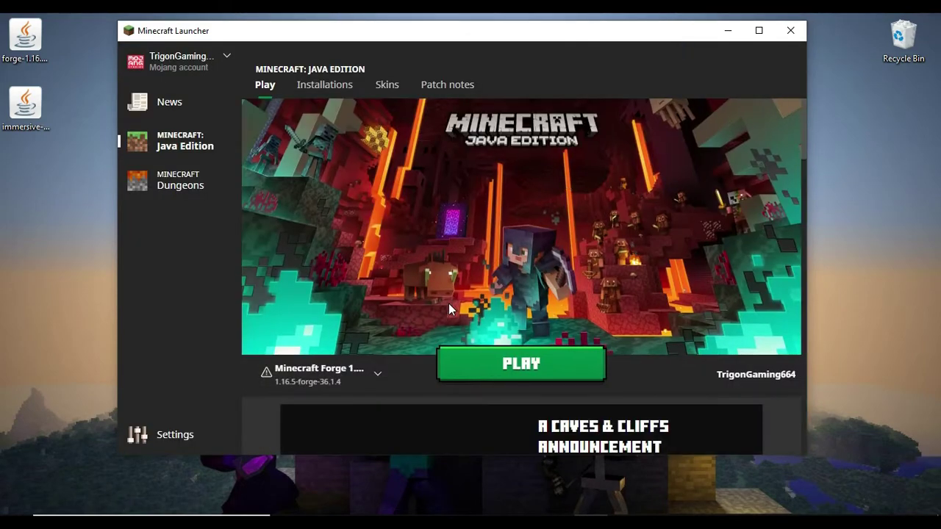
Step: Select the Latest release (1.16.5) installation in Minecraft Launcher and close the launcher
{"action": "left_click", "coordinate": [317, 94]}
{"action": "left_click", "coordinate": [264, 87]}
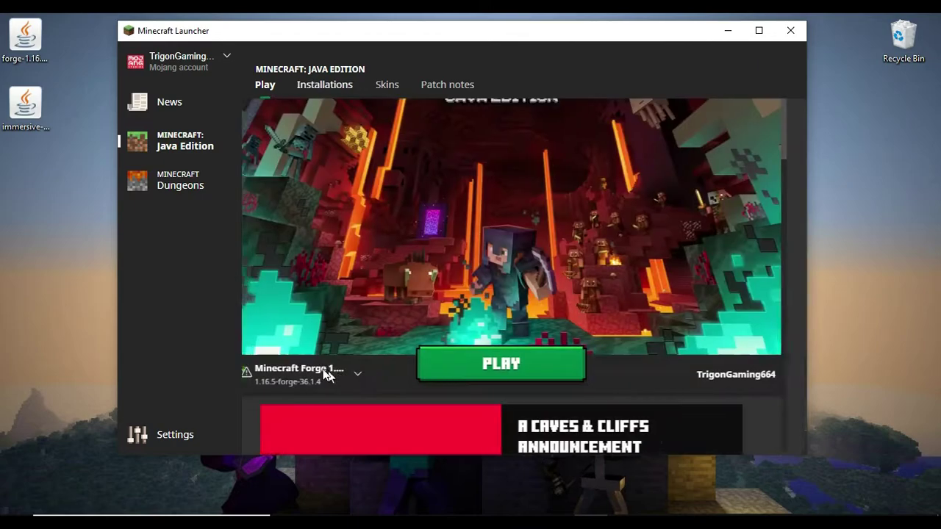
{"action": "left_click", "coordinate": [311, 372]}
{"action": "scroll", "coordinate": [351, 266], "scroll_direction": "down", "scroll_amount": 1}
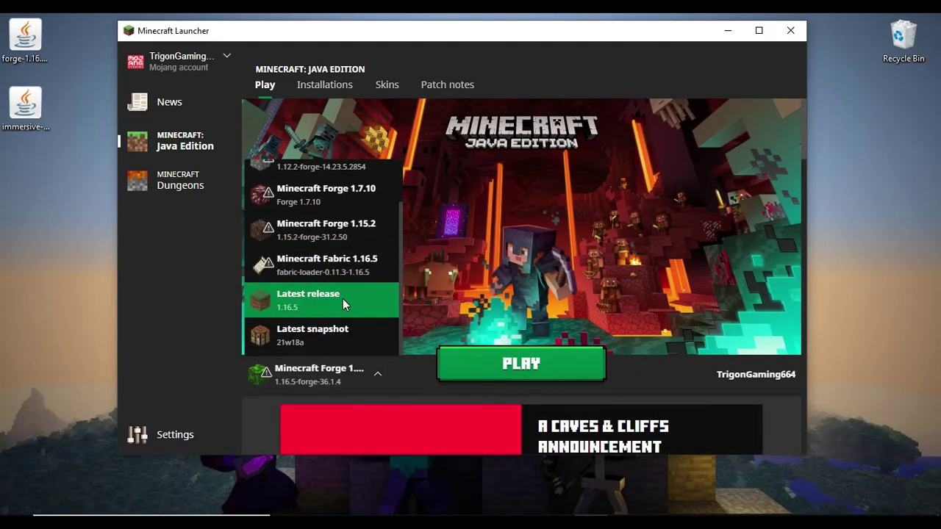
{"action": "left_click", "coordinate": [342, 298]}
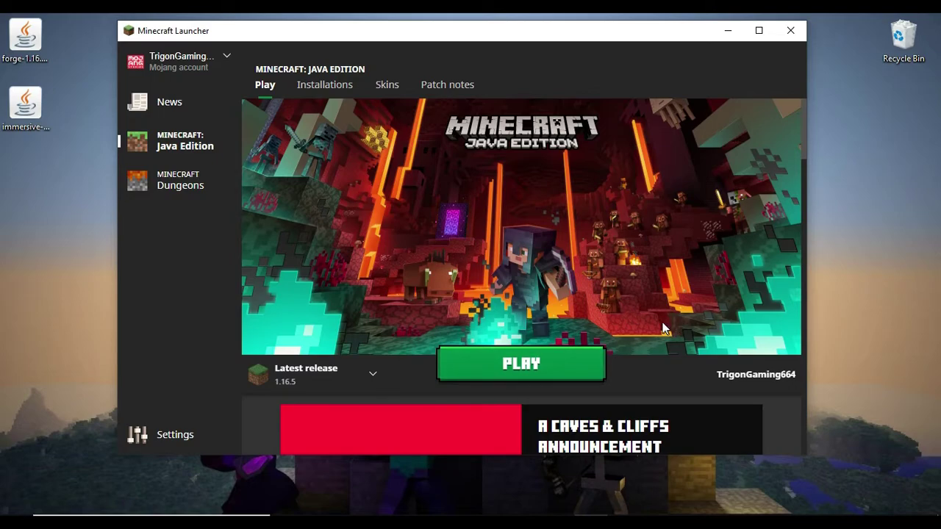
{"action": "left_click", "coordinate": [791, 30]}
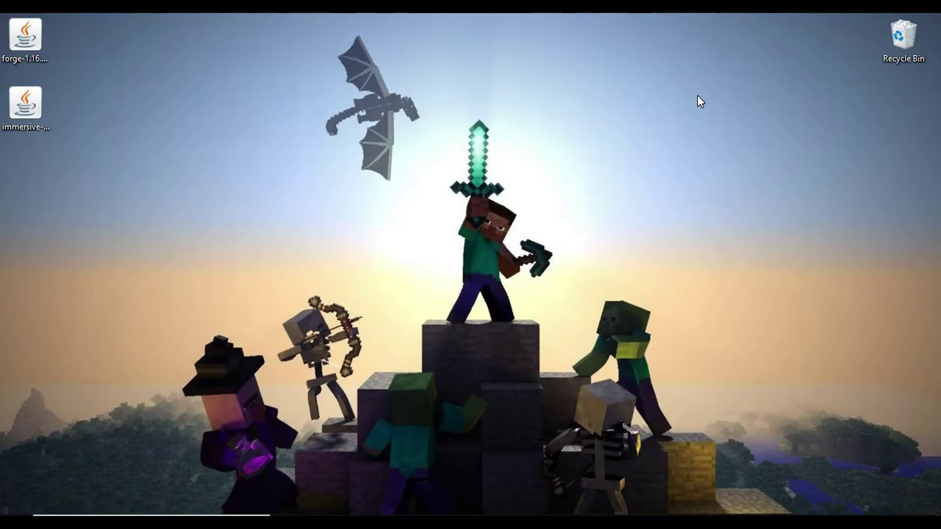
Step: Open the .minecraft mods folder through %appdata% and move the Immersive Portals jar from the desktop into it
{"action": "key", "text": "super+r"}
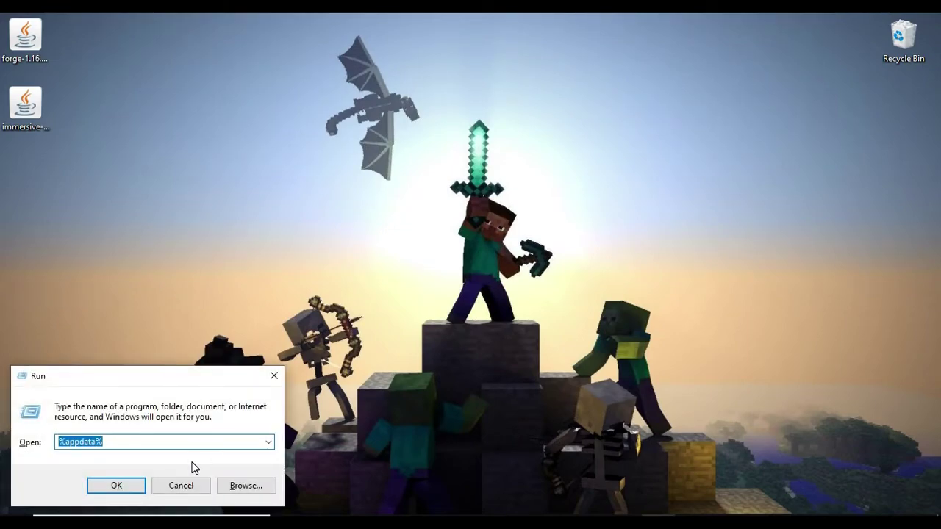
{"action": "left_click", "coordinate": [157, 443]}
{"action": "left_click", "coordinate": [125, 487]}
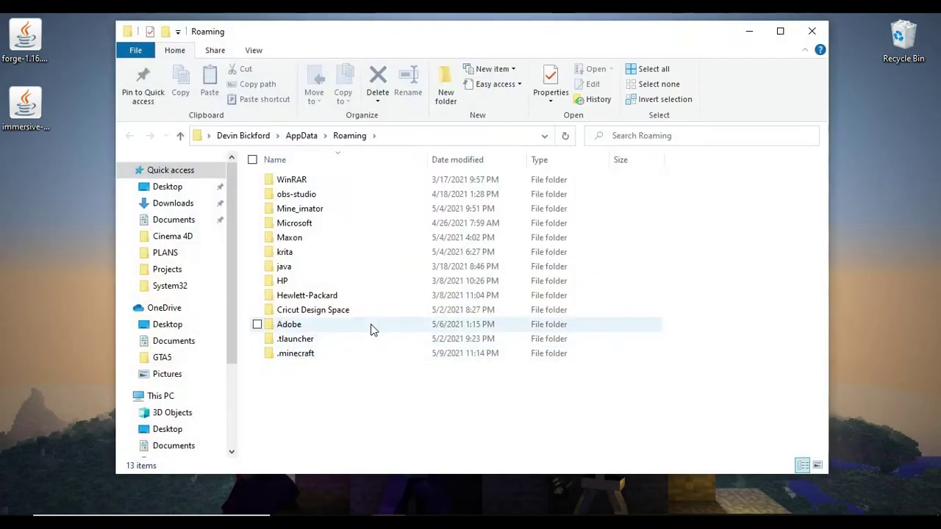
{"action": "left_click", "coordinate": [308, 354]}
{"action": "double_click", "coordinate": [309, 353]}
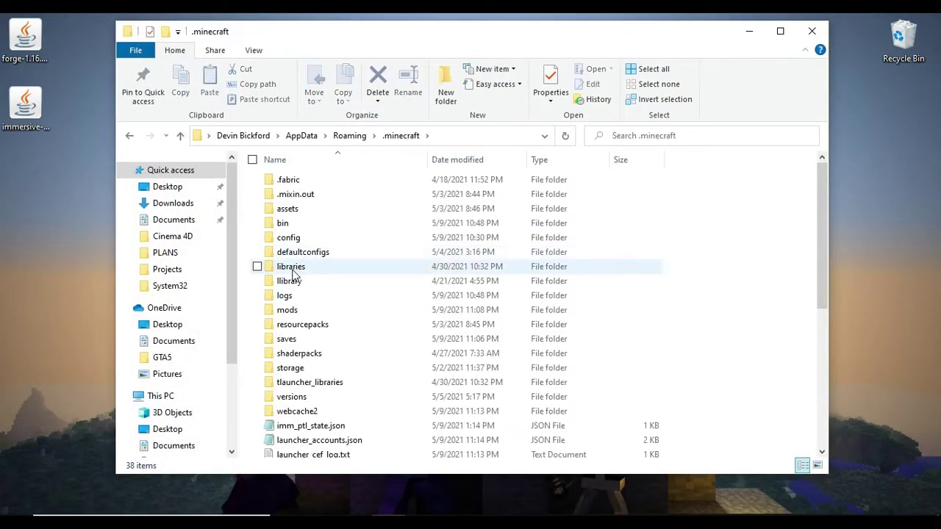
{"action": "double_click", "coordinate": [375, 193]}
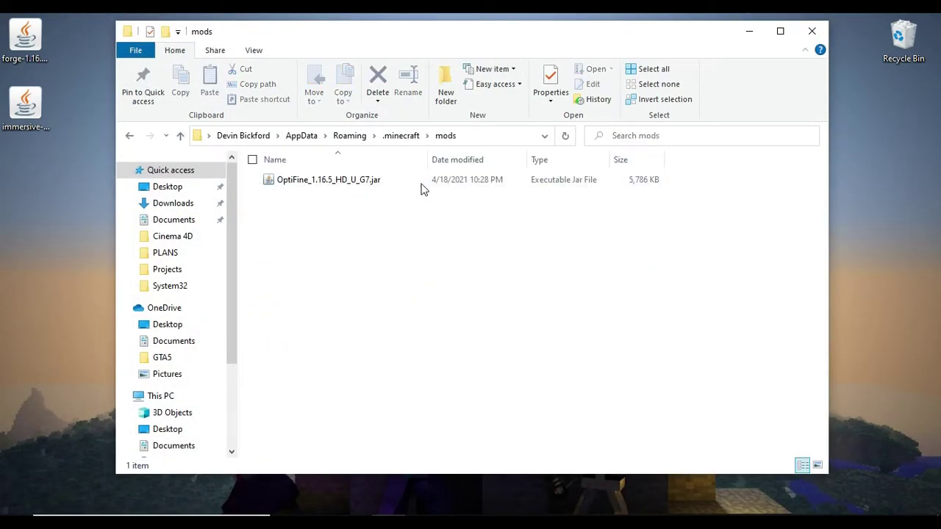
{"action": "left_click_drag", "start_coordinate": [25, 107], "coordinate": [424, 275]}
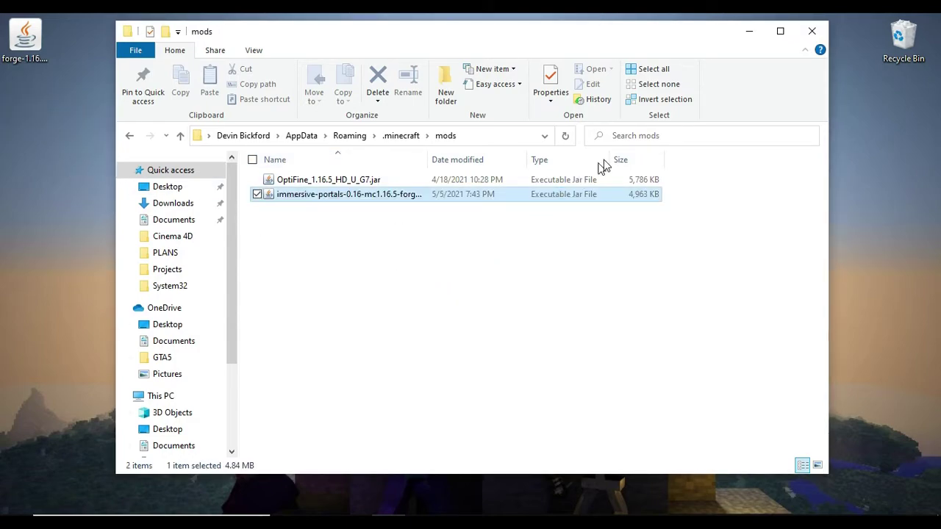
{"action": "left_click", "coordinate": [812, 31]}
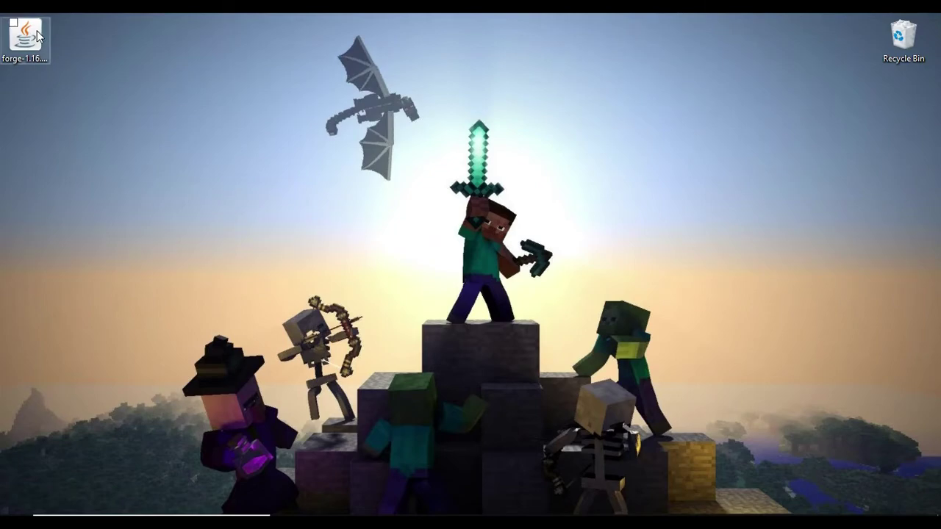
{"action": "double_click", "coordinate": [25, 35]}
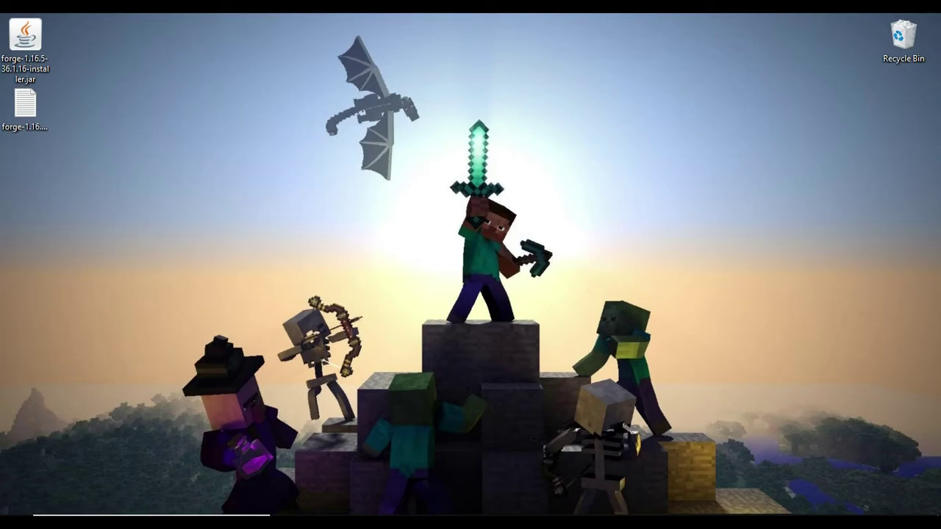
{"action": "double_click", "coordinate": [25, 35]}
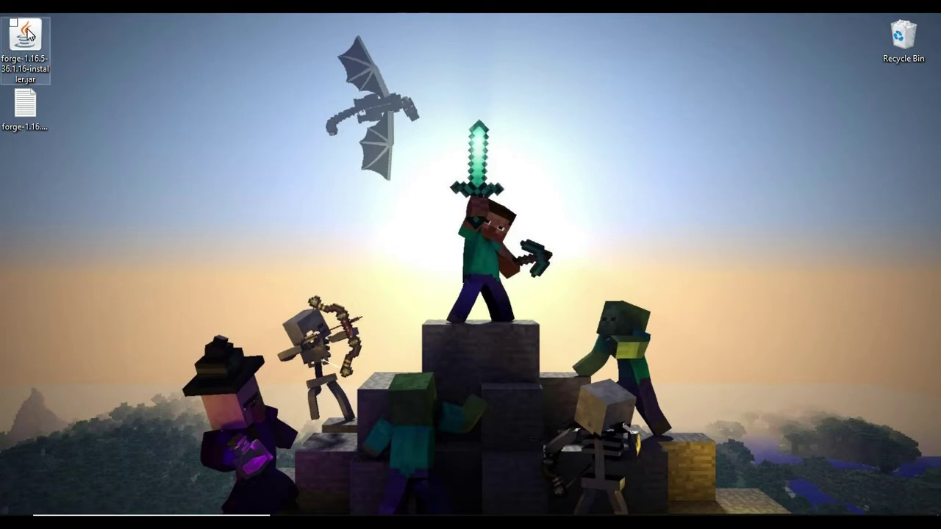
{"action": "left_click", "coordinate": [122, 41]}
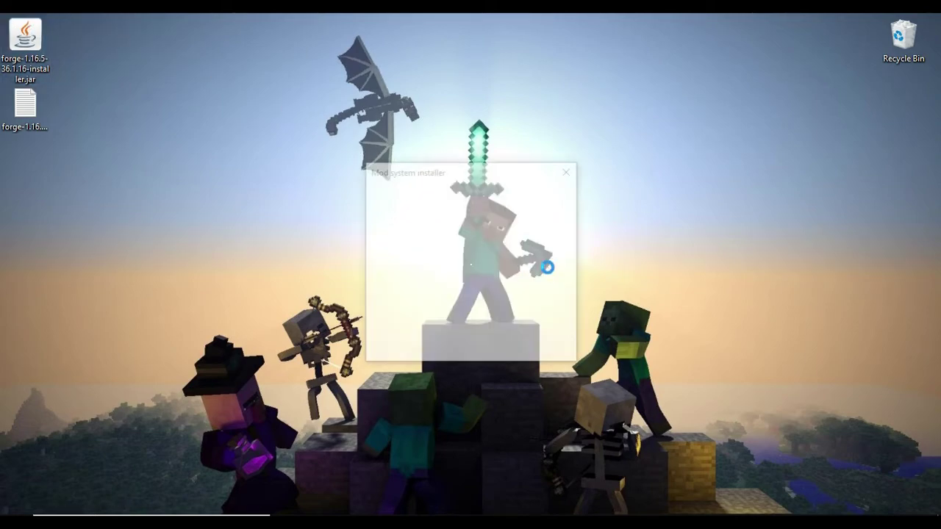
{"action": "left_click_drag", "start_coordinate": [441, 174], "coordinate": [447, 113]}
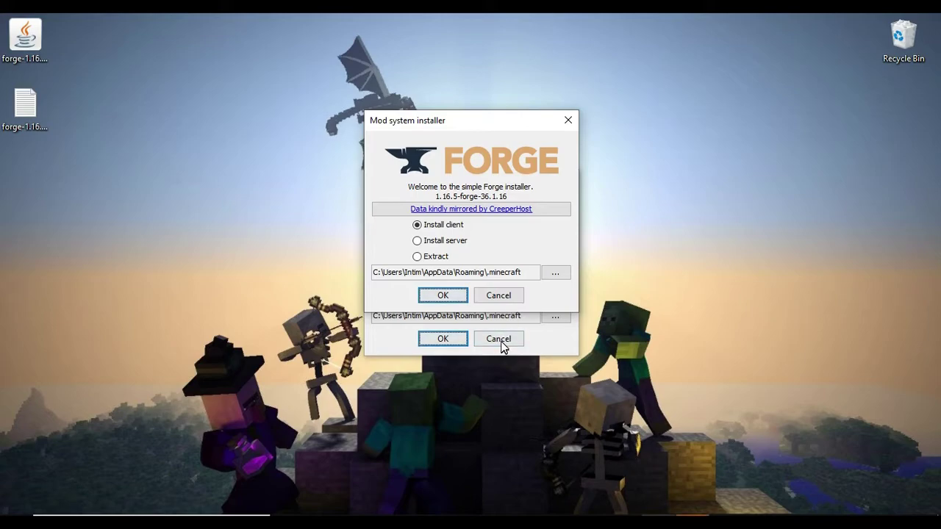
{"action": "left_click", "coordinate": [499, 296]}
Step: Move the Forge installer and its log file from the desktop to the Recycle Bin
{"action": "left_click_drag", "start_coordinate": [181, 210], "coordinate": [903, 37]}
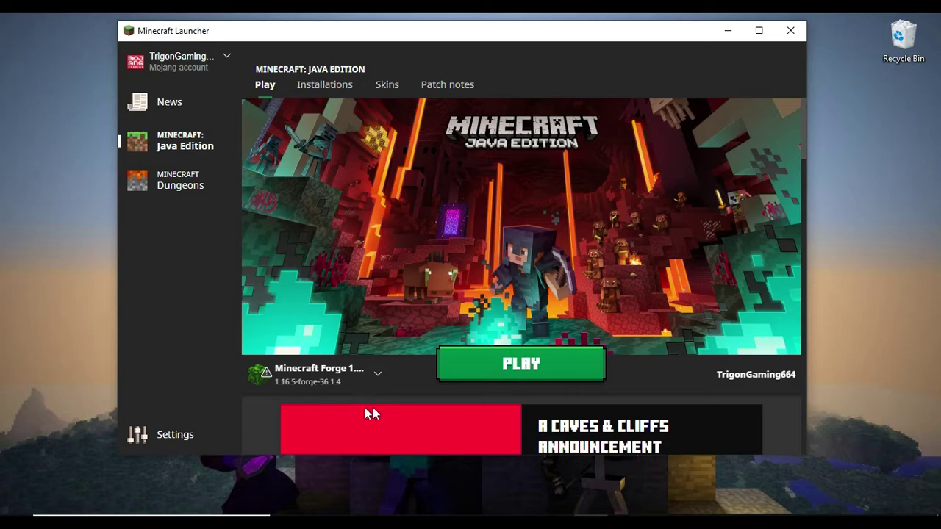
Step: Select the Minecraft Forge 1.16.5 installation for play in Minecraft Launcher
{"action": "left_click", "coordinate": [306, 372]}
{"action": "left_click", "coordinate": [314, 192]}
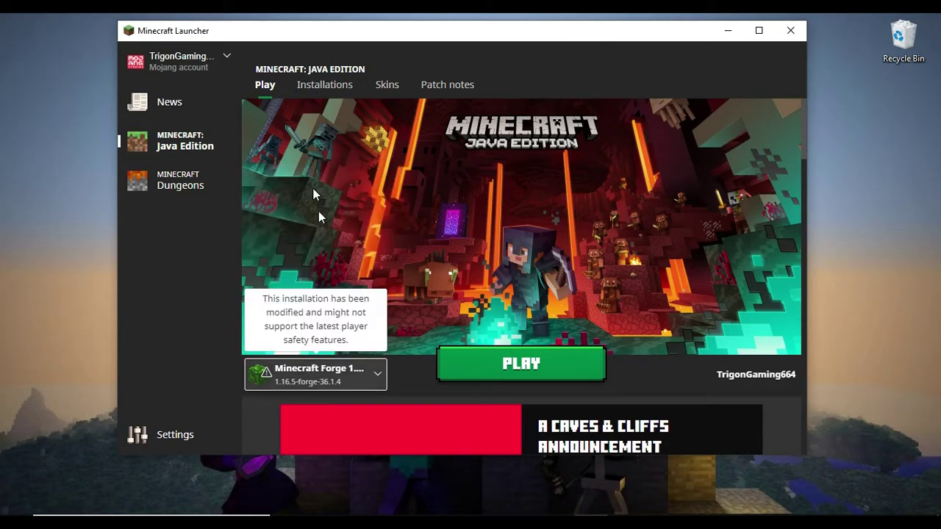
{"action": "left_click", "coordinate": [321, 374]}
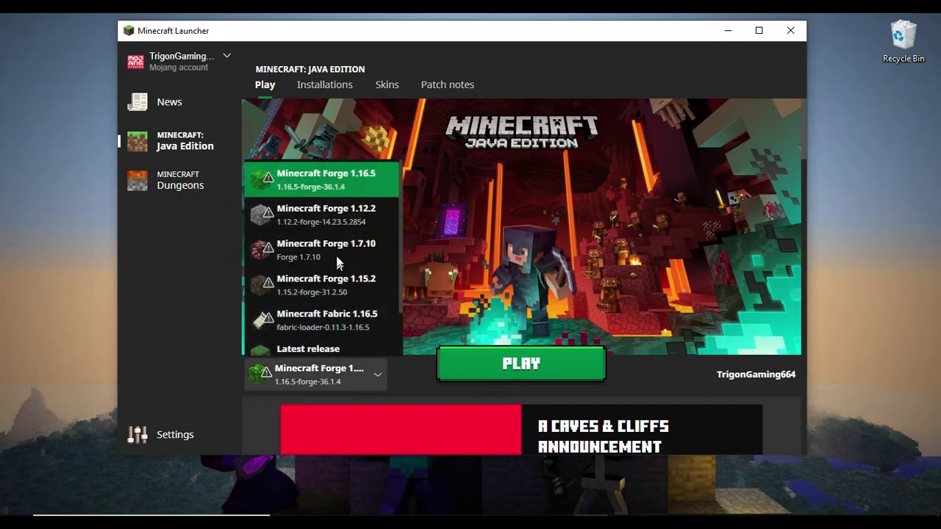
{"action": "left_click", "coordinate": [309, 177]}
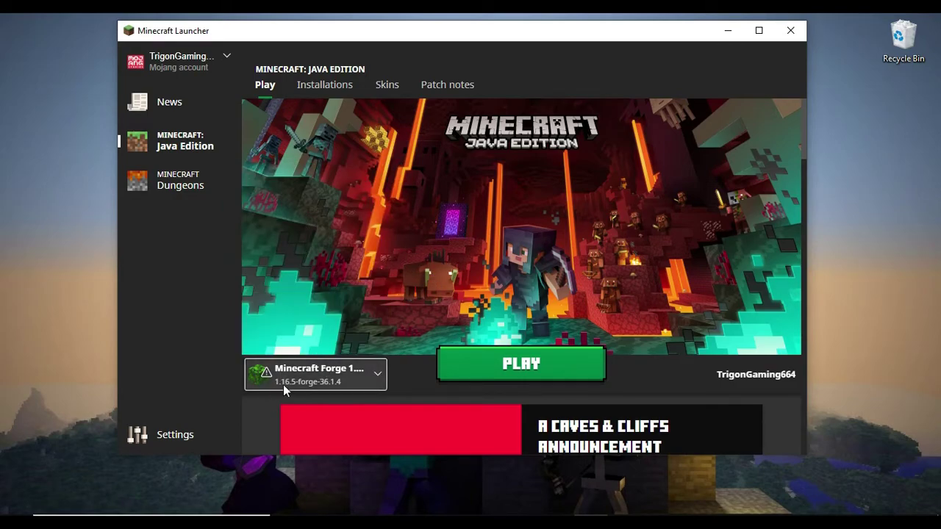
{"action": "left_click", "coordinate": [343, 85]}
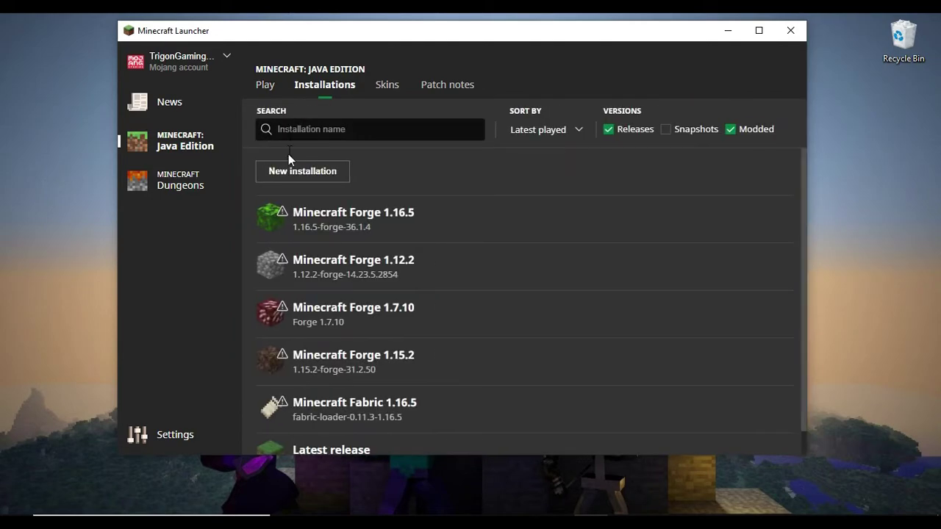
{"action": "left_click", "coordinate": [300, 175]}
{"action": "left_click", "coordinate": [472, 236]}
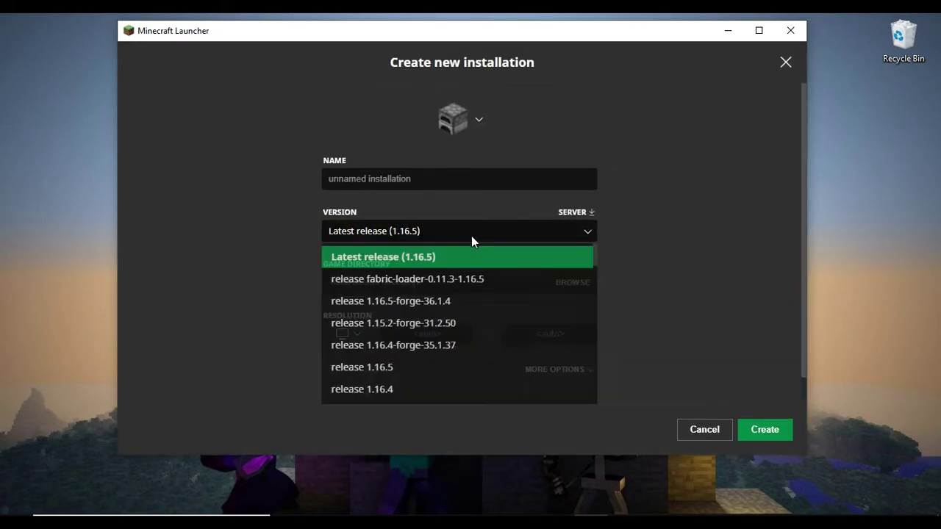
{"action": "left_click", "coordinate": [401, 305]}
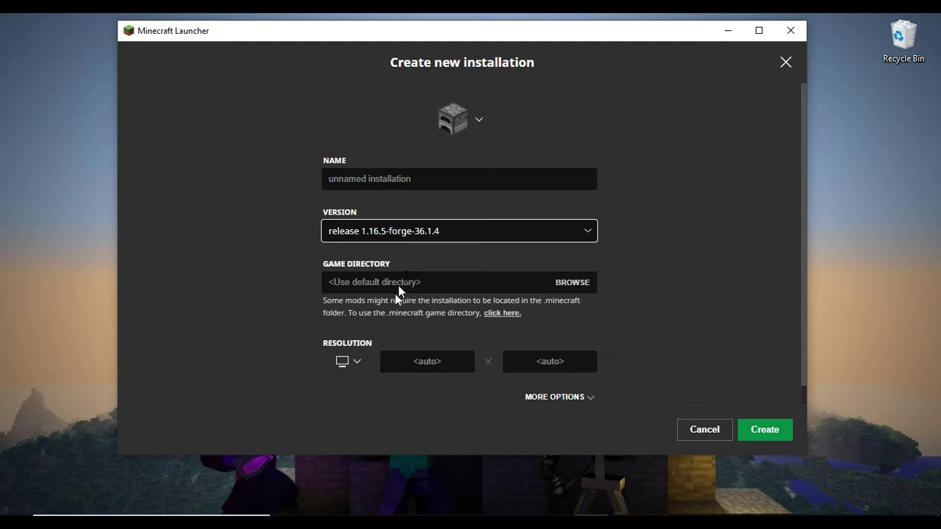
{"action": "left_click", "coordinate": [703, 430]}
Step: Review the settings of the Minecraft Forge 1.16.5 installation, save them and return to the Play page
{"action": "left_click", "coordinate": [387, 237]}
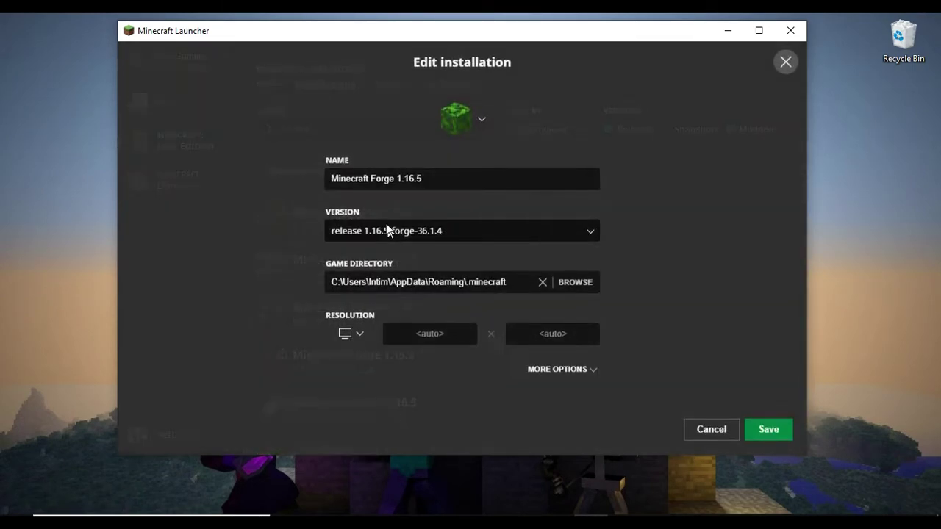
{"action": "left_click", "coordinate": [536, 368]}
{"action": "left_click", "coordinate": [768, 432]}
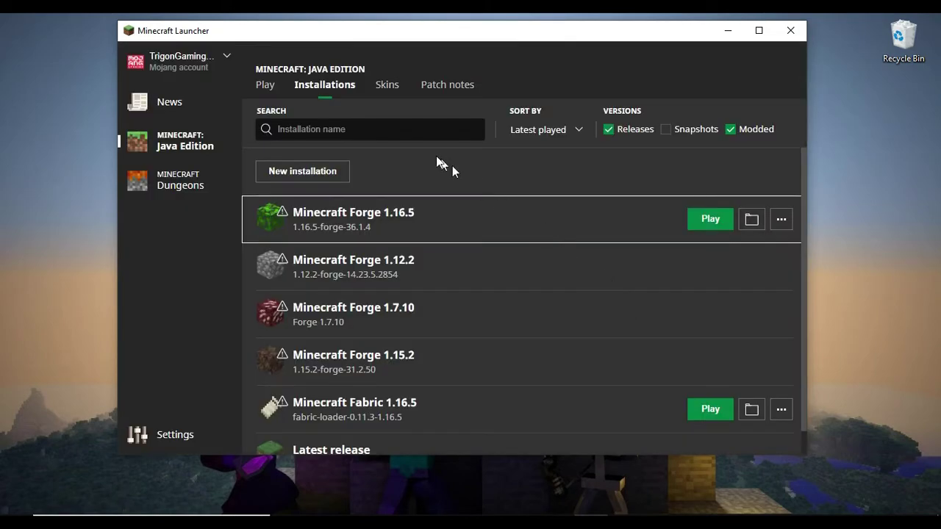
{"action": "left_click", "coordinate": [265, 85]}
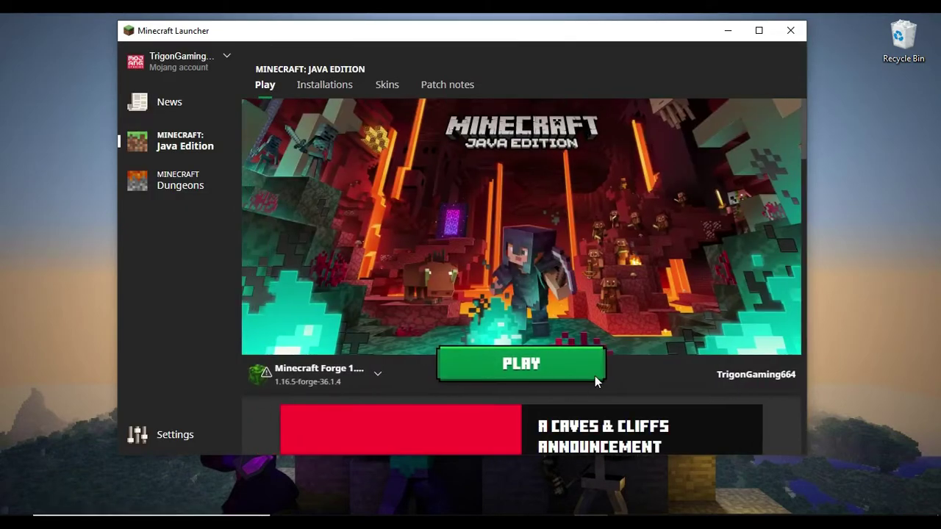
Step: Try to launch the Minecraft Forge 1.16.5 installation, closing its loading window and dismissing the launcher's crash notice
{"action": "left_click", "coordinate": [595, 370]}
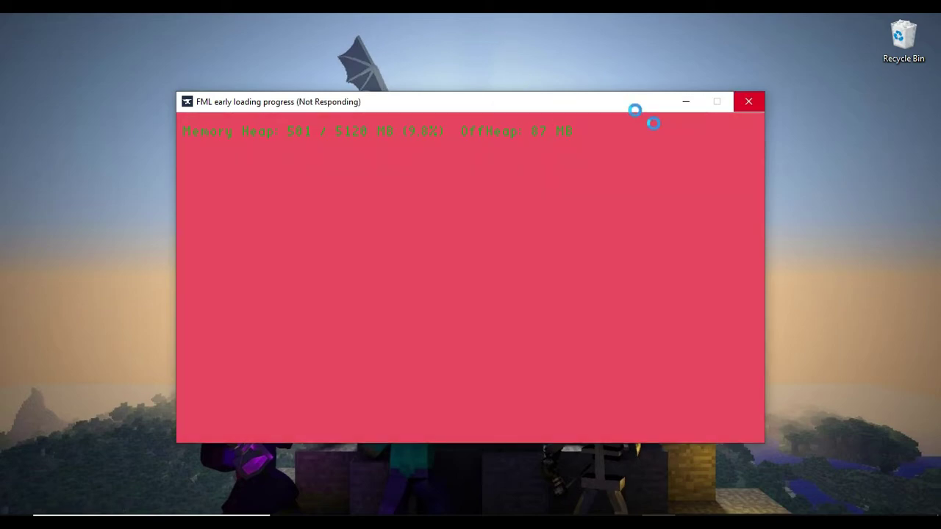
{"action": "left_click_drag", "start_coordinate": [588, 98], "coordinate": [577, 36]}
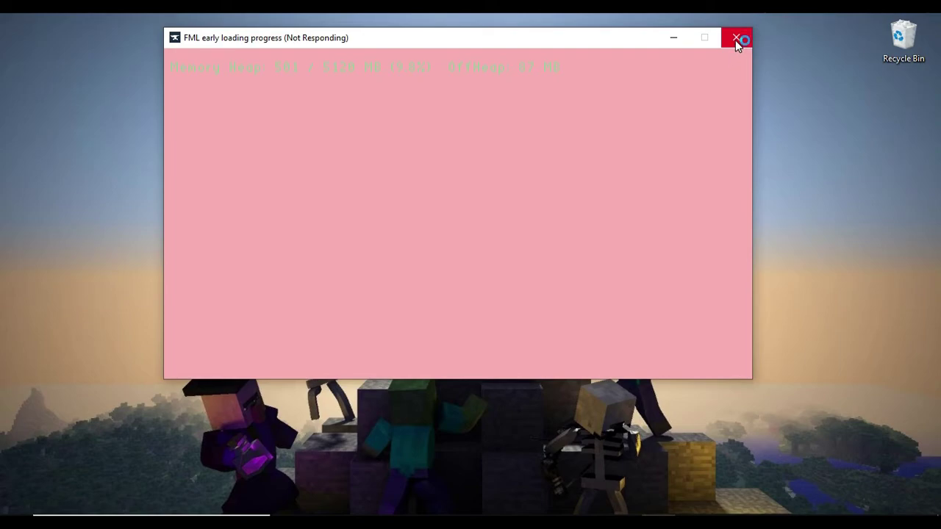
{"action": "left_click", "coordinate": [735, 39]}
{"action": "left_click", "coordinate": [486, 228]}
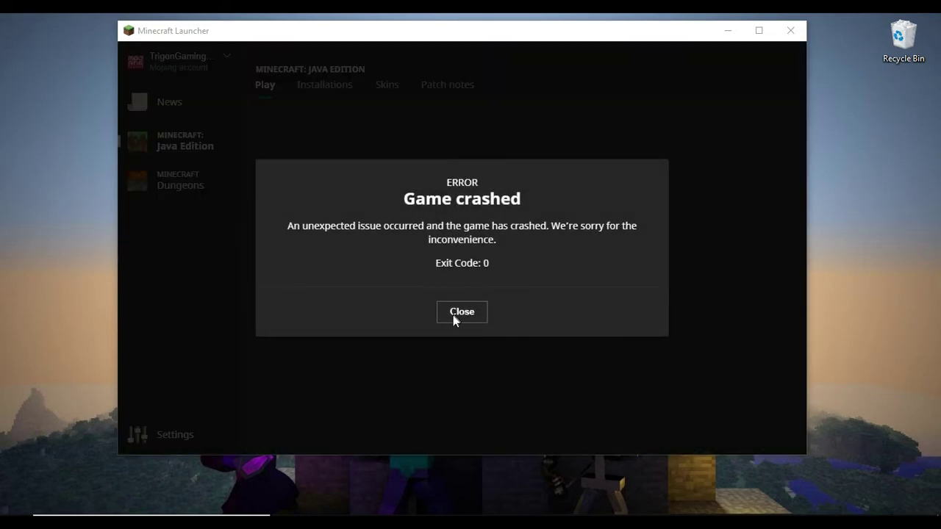
{"action": "left_click", "coordinate": [455, 316]}
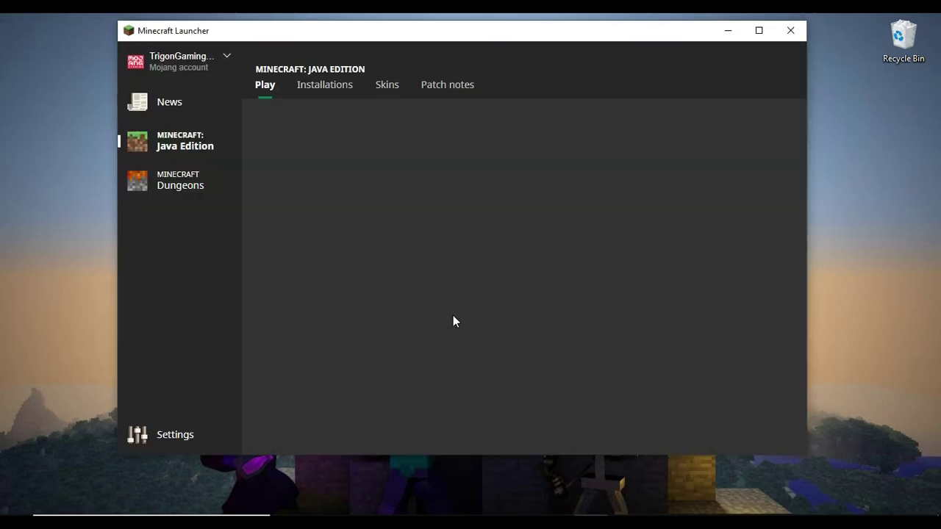
Step: Launch the Minecraft Forge 1.16.5 installation again and start setting up a new singleplayer world in Creative mode
{"action": "left_click", "coordinate": [559, 375]}
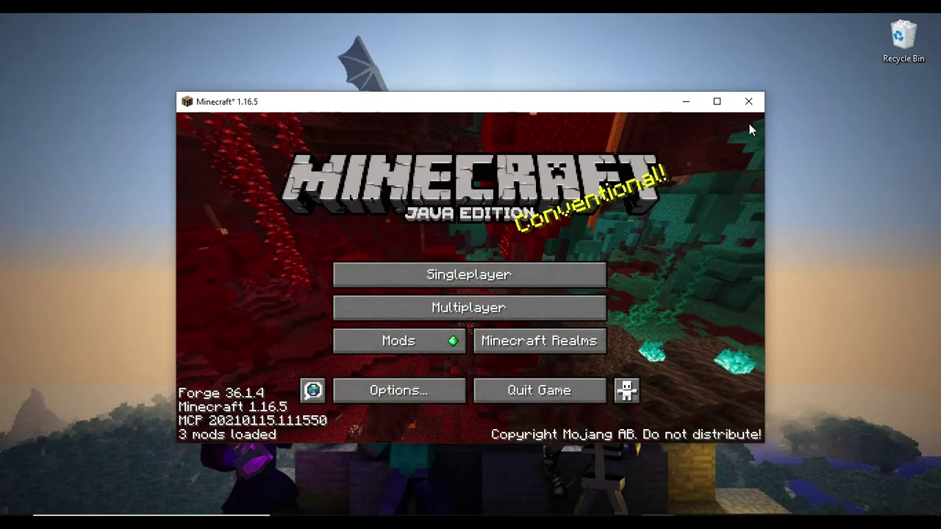
{"action": "left_click_drag", "start_coordinate": [625, 111], "coordinate": [618, 58]}
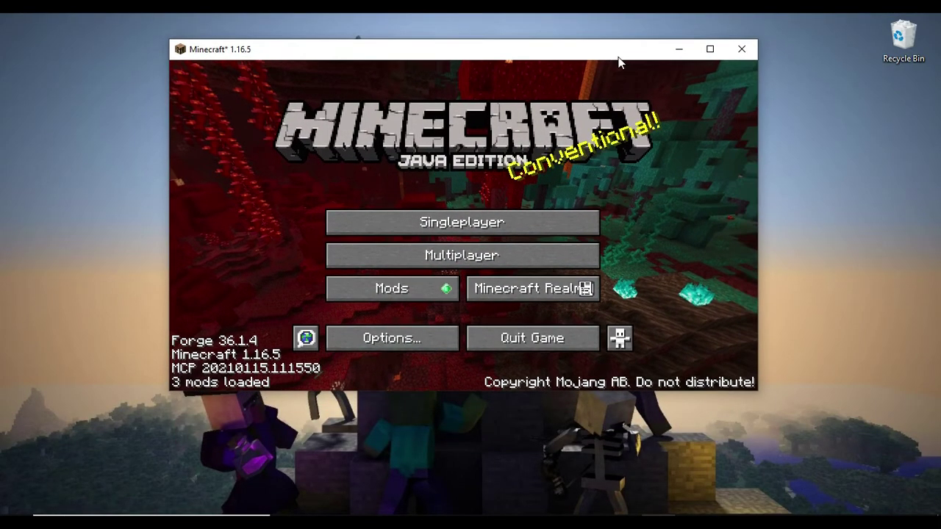
{"action": "left_click", "coordinate": [442, 248]}
{"action": "left_click", "coordinate": [440, 211]}
{"action": "left_click", "coordinate": [440, 212]}
Step: Review the game rules of the new world and return to its creation settings
{"action": "left_click", "coordinate": [408, 328]}
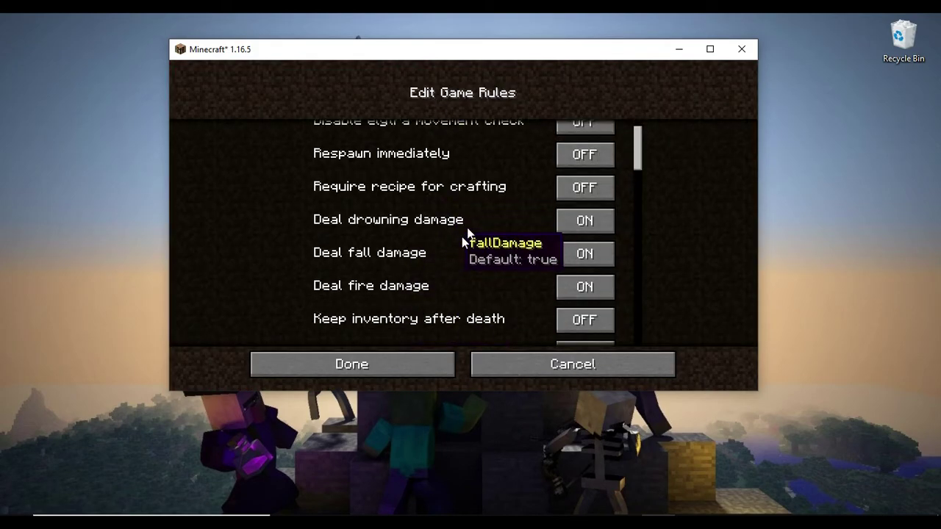
{"action": "scroll", "coordinate": [514, 247], "scroll_direction": "down", "scroll_amount": 4}
{"action": "left_click", "coordinate": [401, 366]}
Step: Turn off structure generation, choose the Superflat world type and create the new world
{"action": "left_click", "coordinate": [539, 334]}
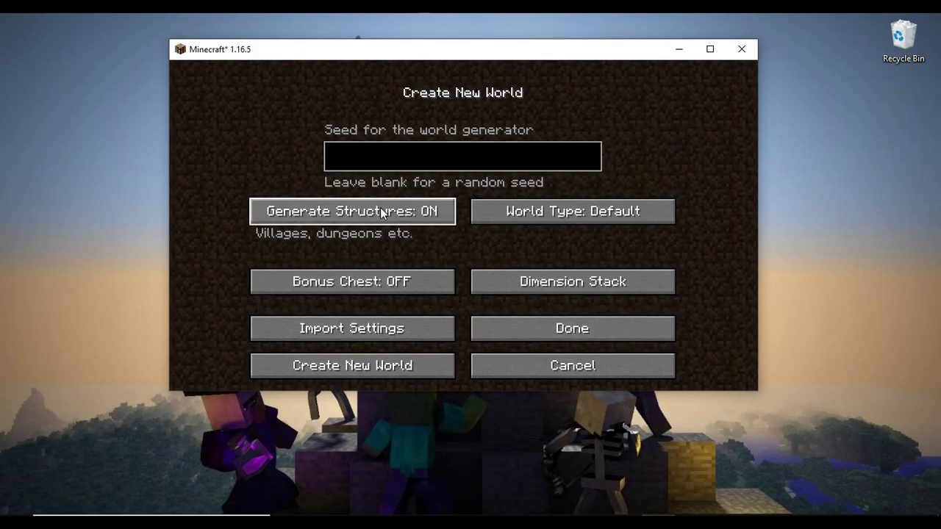
{"action": "left_click", "coordinate": [380, 211]}
{"action": "left_click", "coordinate": [573, 211]}
{"action": "left_click", "coordinate": [572, 328]}
{"action": "left_click", "coordinate": [423, 365]}
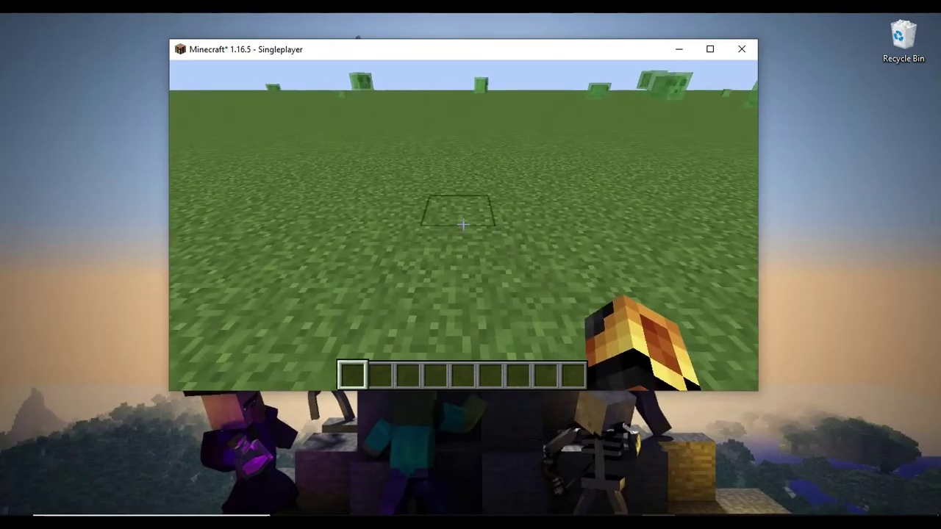
Step: Put the purple-framed black block at the end of the creative inventory's full item list into the first hotbar slot
{"action": "key", "text": "e"}
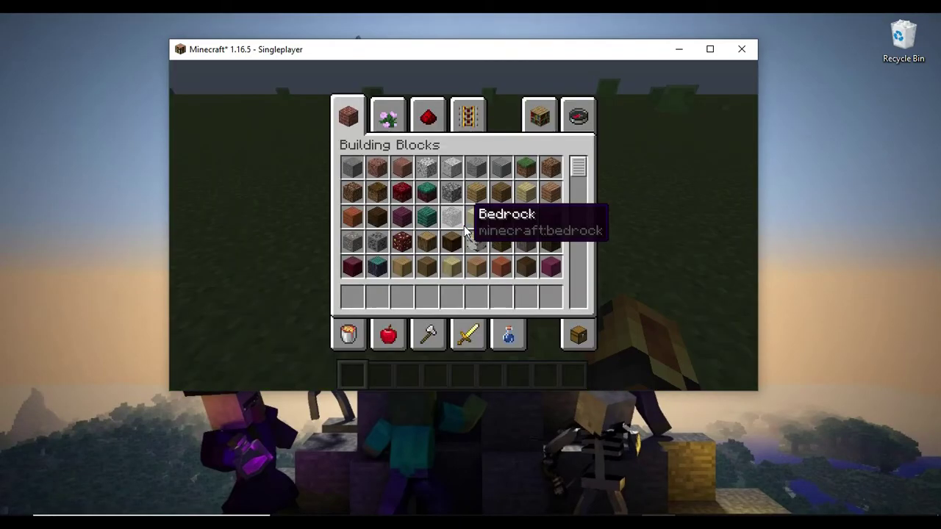
{"action": "left_click", "coordinate": [582, 112]}
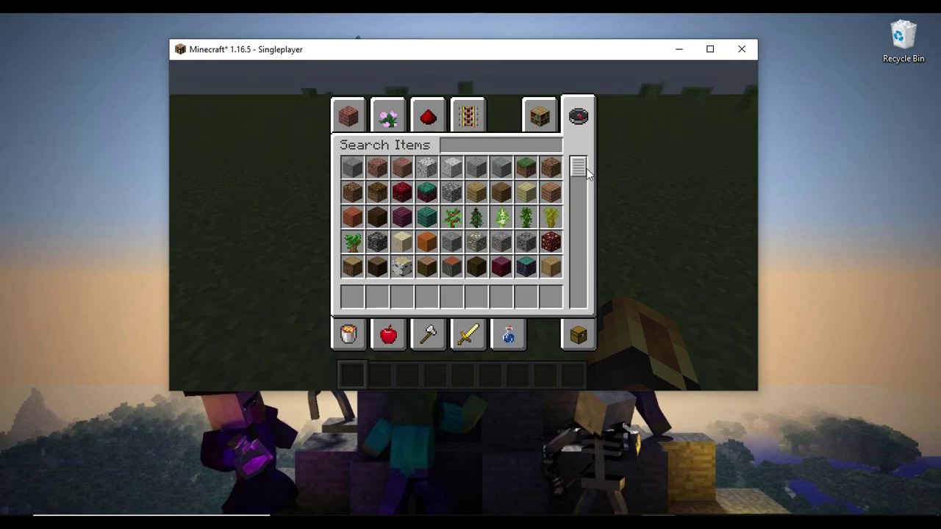
{"action": "left_click_drag", "start_coordinate": [578, 167], "coordinate": [572, 298]}
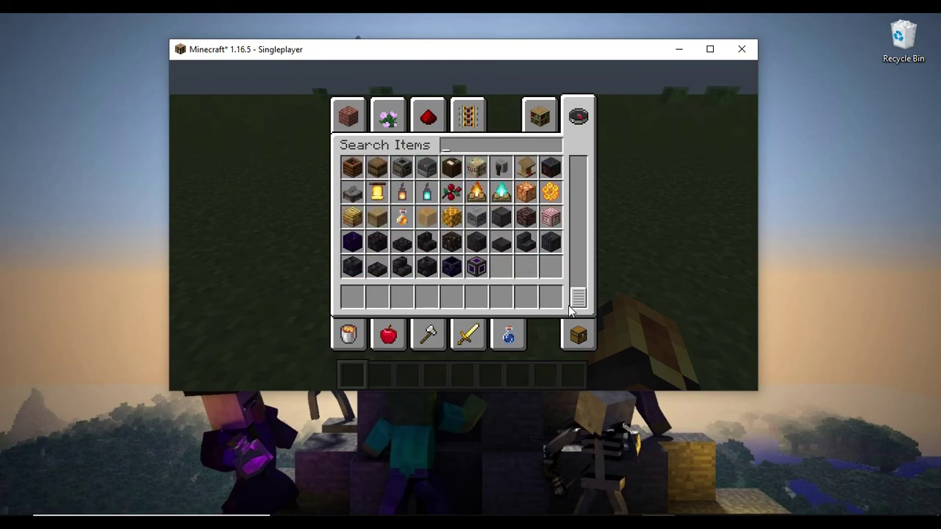
{"action": "left_click", "coordinate": [476, 266]}
{"action": "left_click", "coordinate": [351, 300]}
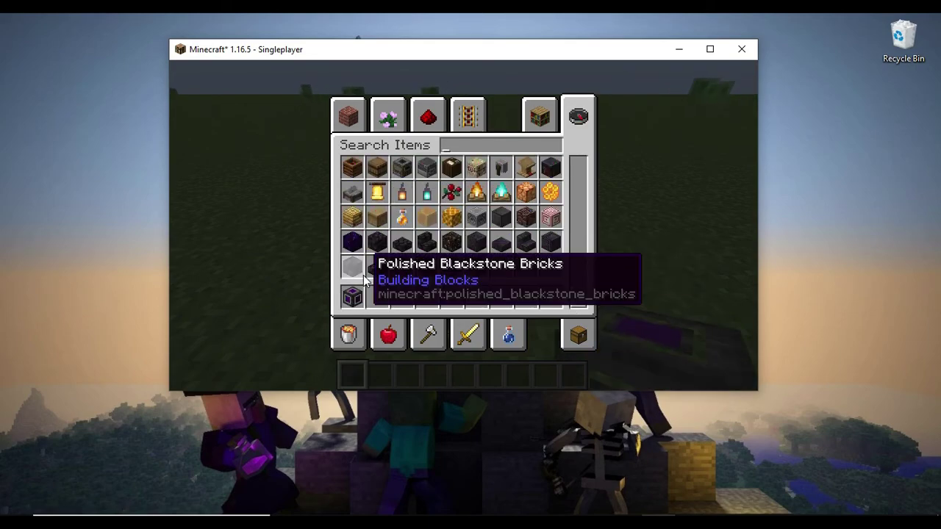
Step: Search the items for "flint", put flint and steel into the second hotbar slot, and leave the inventory for the Game Menu
{"action": "type", "text": "flint"}
{"action": "left_click", "coordinate": [353, 168]}
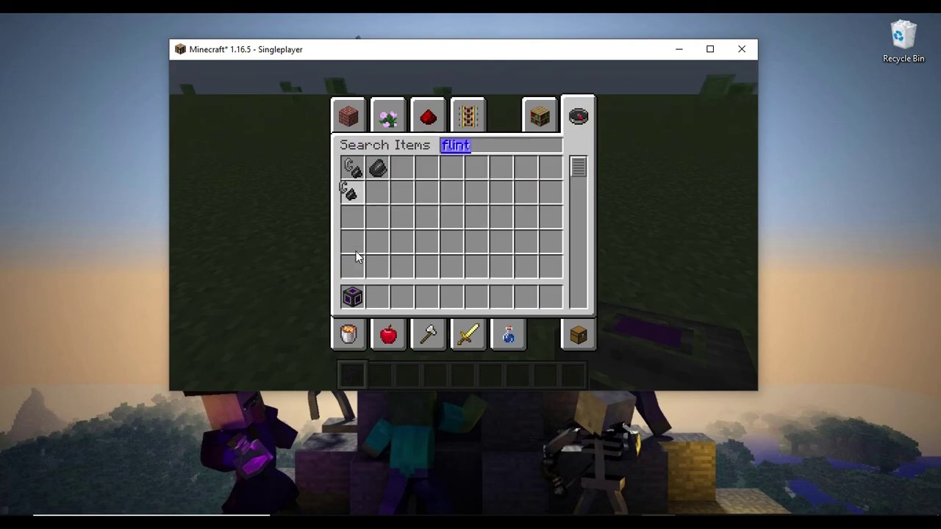
{"action": "left_click", "coordinate": [378, 297]}
{"action": "left_click", "coordinate": [349, 118]}
{"action": "key", "text": "e"}
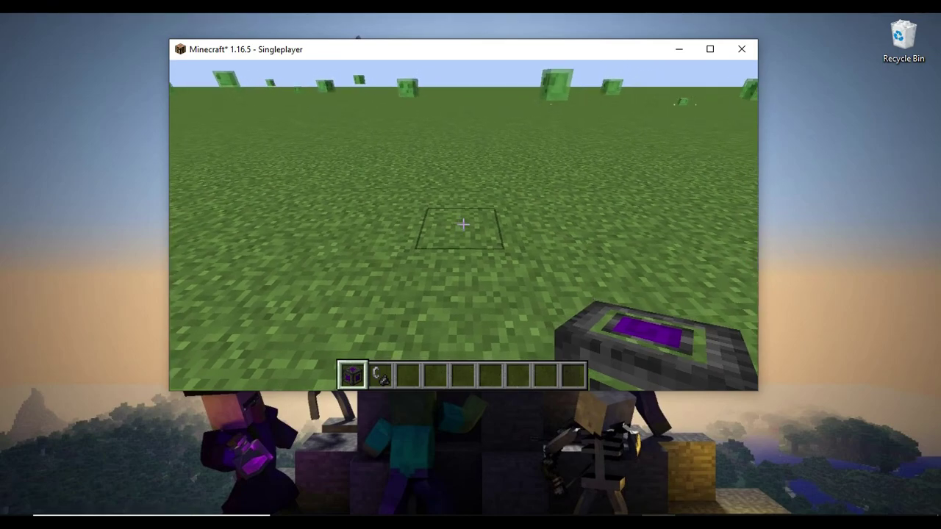
{"action": "key", "text": "Escape"}
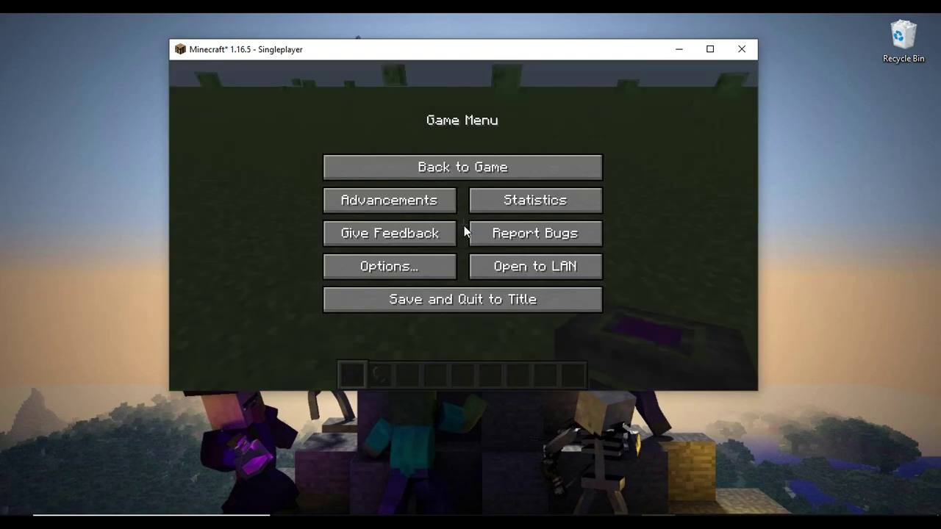